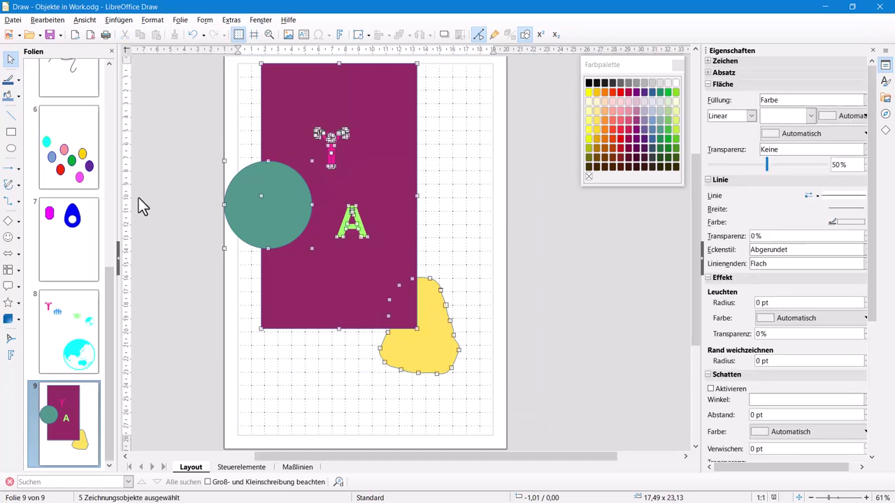
Examine the properties of the selected objects, down to the position, size, arrangement and alignment options.
click(85, 19)
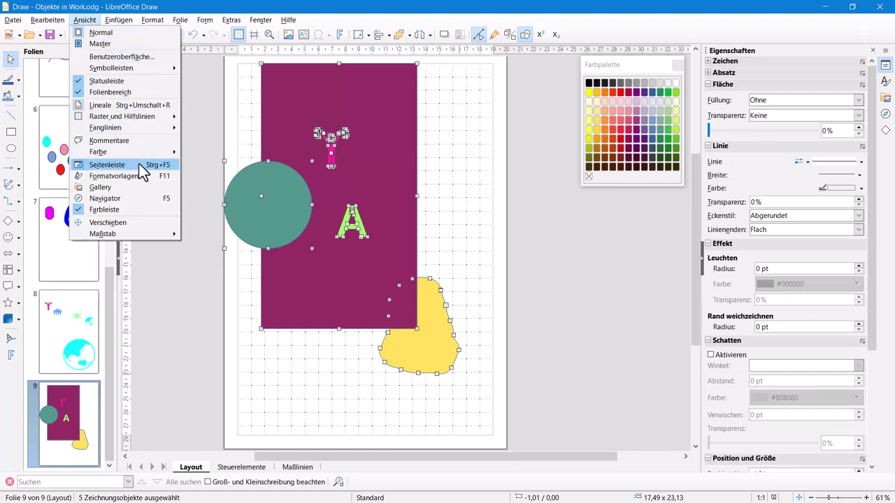
click(877, 325)
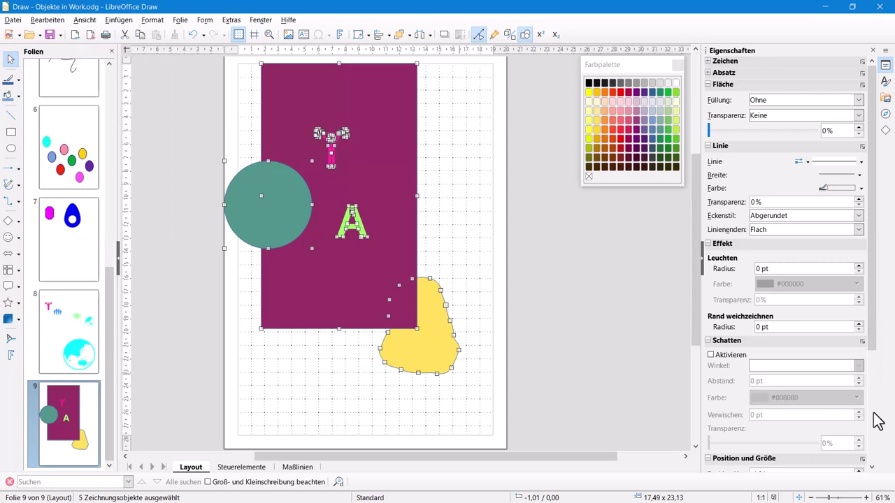
scroll(875, 419, down, 3)
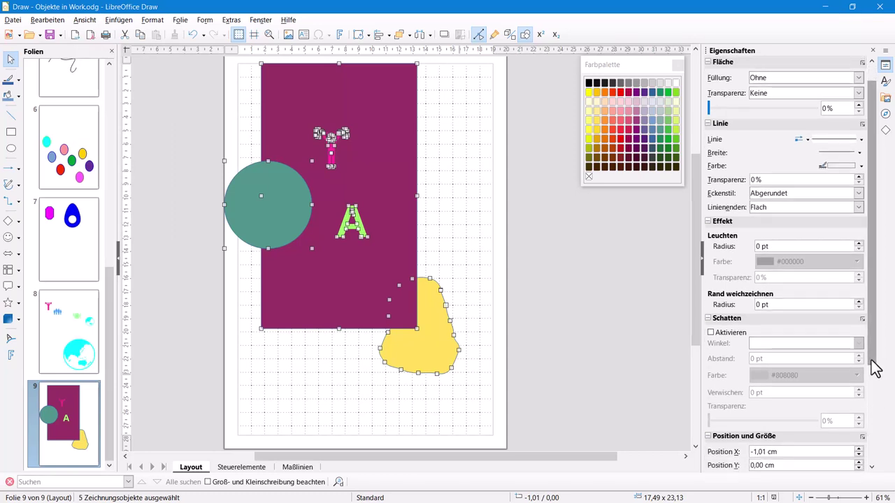
scroll(874, 392, down, 6)
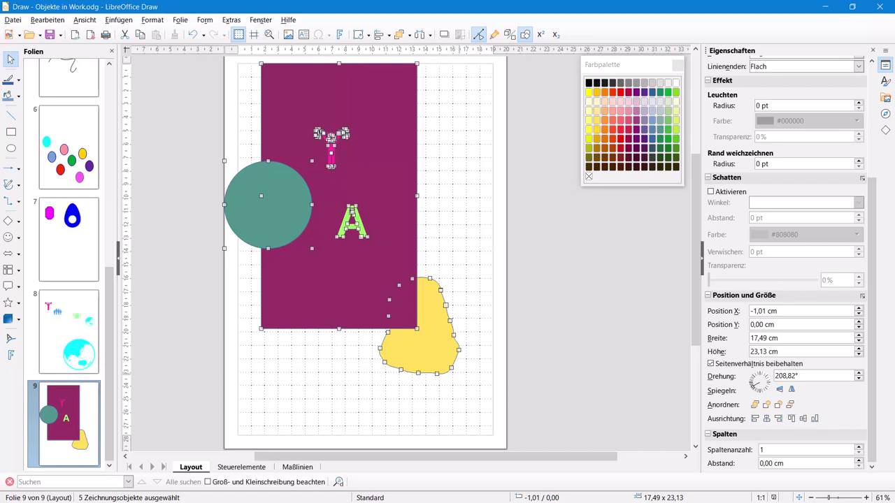
click(342, 10)
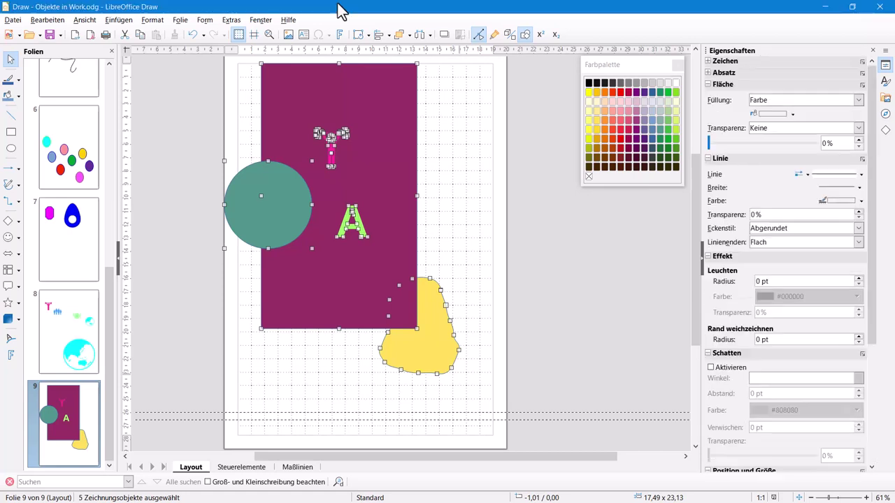
Select only the teal circle and detach the Reihenfolge toolbar so that it floats over the drawing.
click(409, 35)
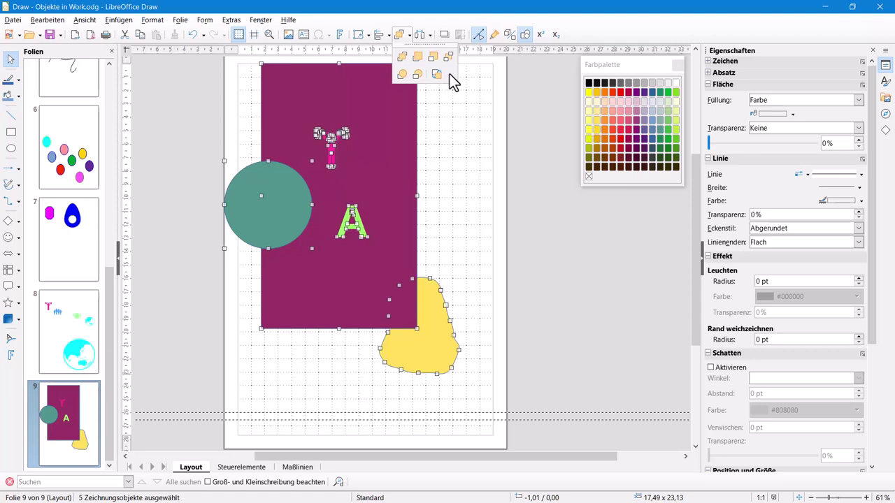
click(275, 218)
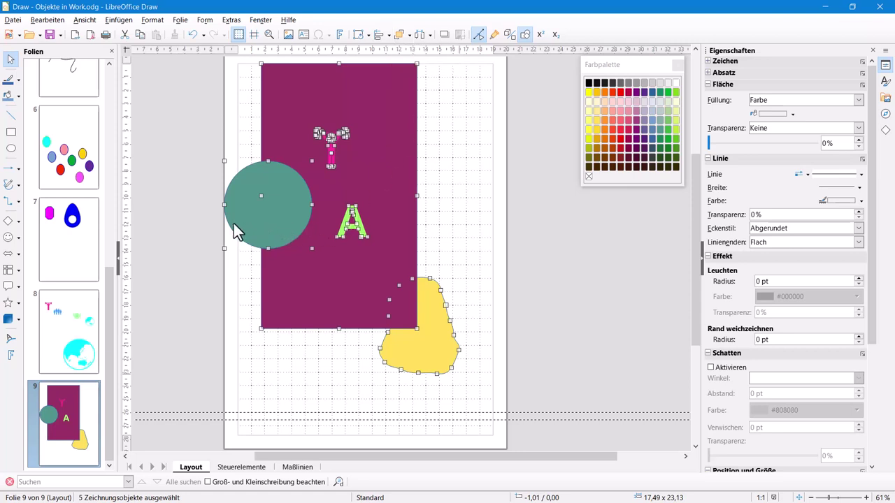
click(179, 218)
drag(236, 216, 236, 218)
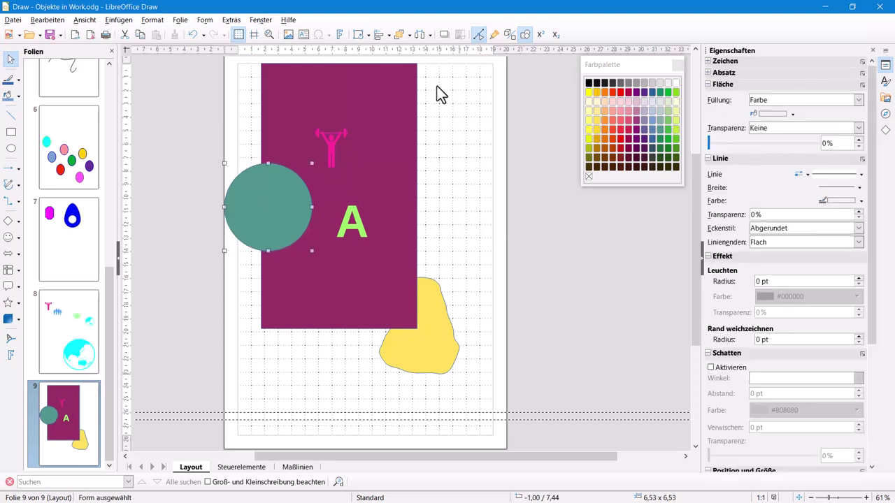
click(409, 38)
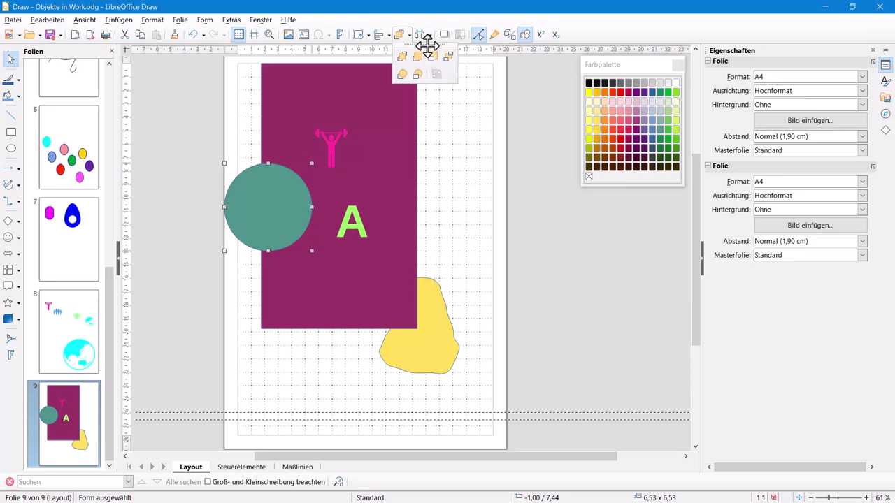
drag(427, 44, 443, 155)
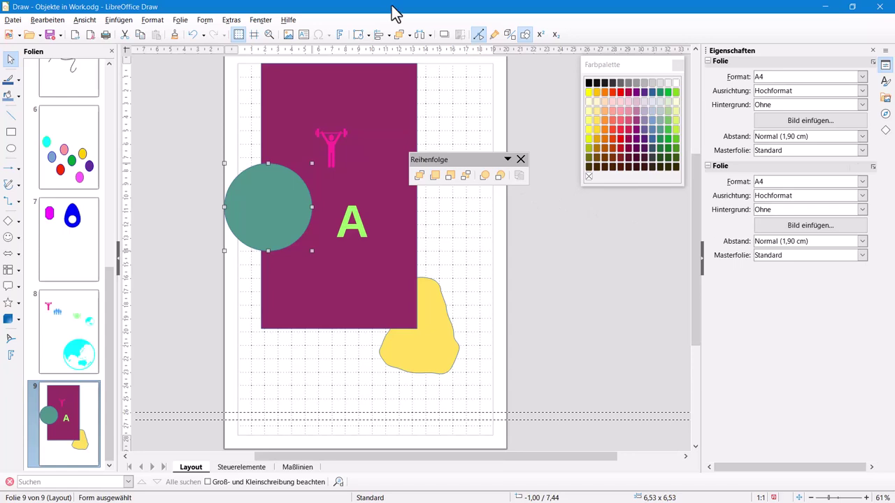
Move the teal circle fully onto the purple rectangle, to about X 2.47 and Y 6.33, and bring it to the front.
drag(284, 200, 326, 189)
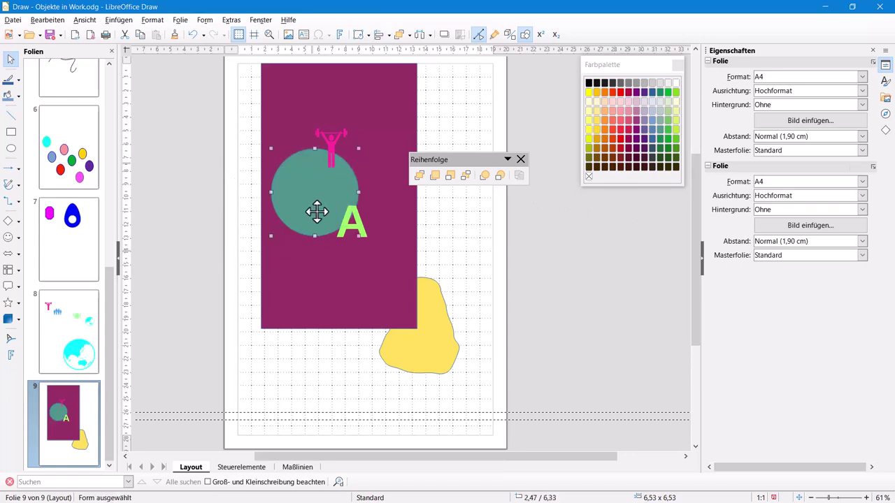
click(421, 177)
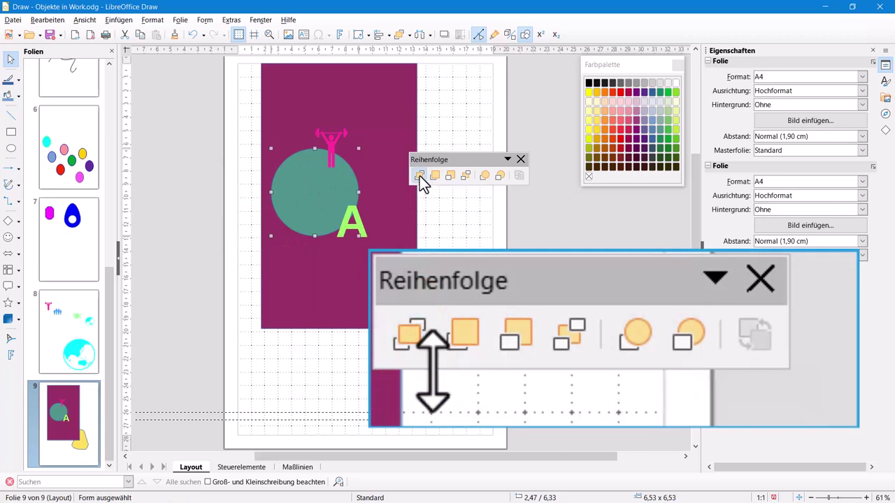
Send the teal circle backward in steps until it is behind the purple rectangle, and bring it back to the front.
click(449, 176)
click(450, 176)
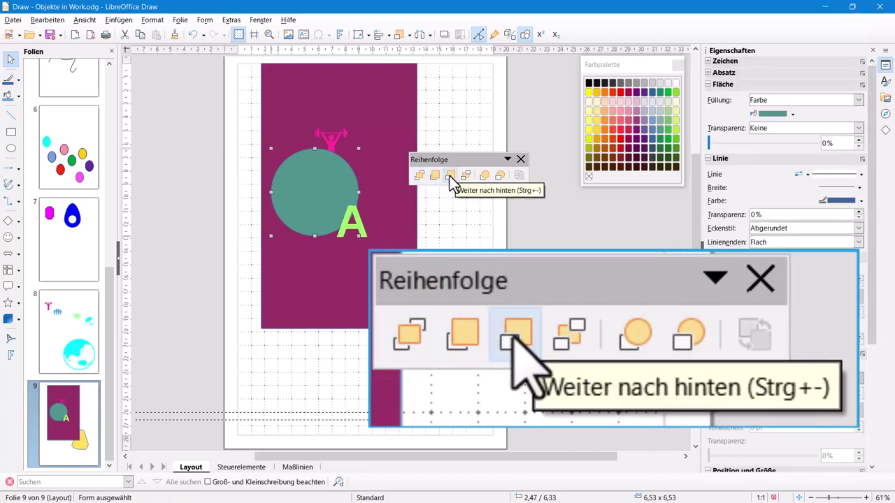
click(449, 176)
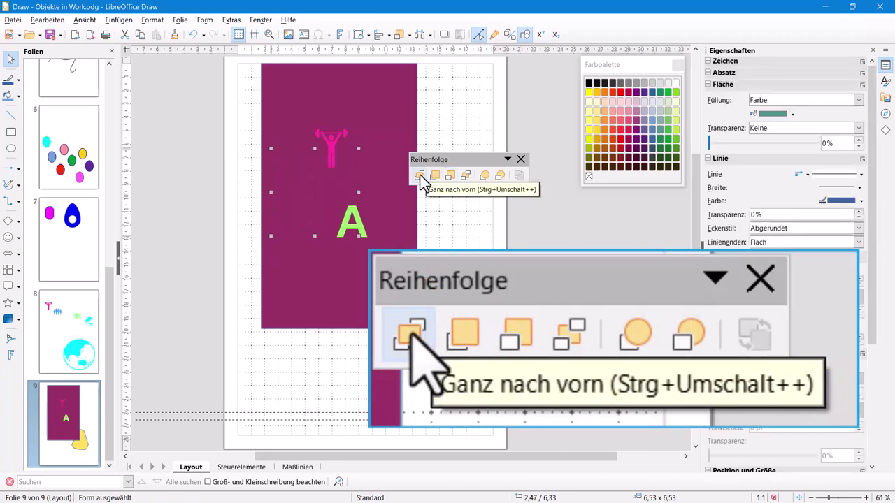
click(422, 179)
click(502, 195)
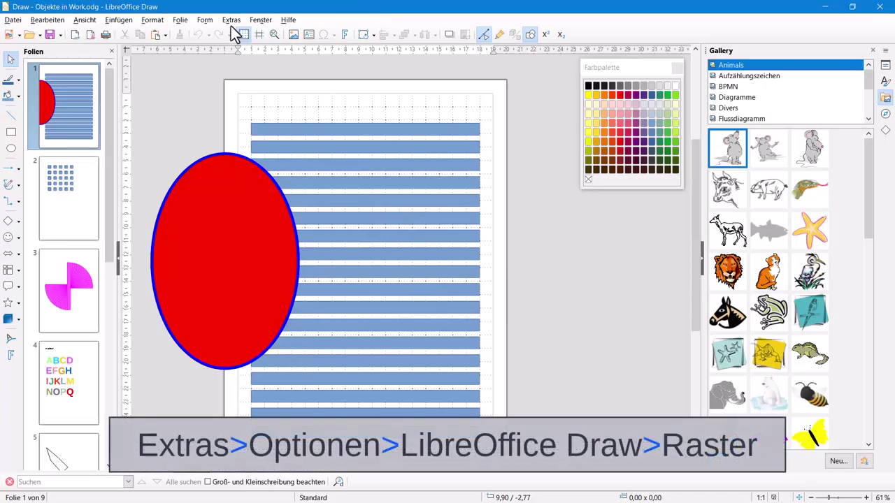
Open the program options to view the Draw grid (Raster) settings.
click(231, 21)
click(264, 193)
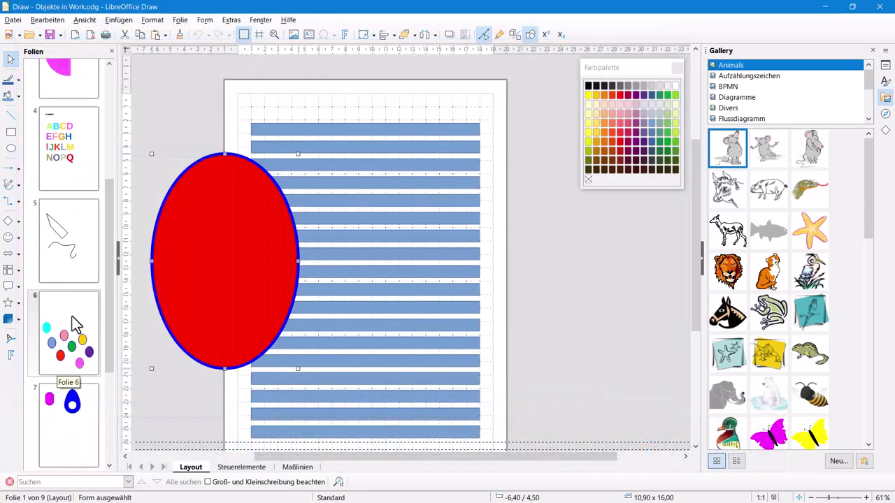
Select the cyan ellipse on slide 6 and detach the Objekte ausrichten toolbar, widened to a single row.
click(76, 323)
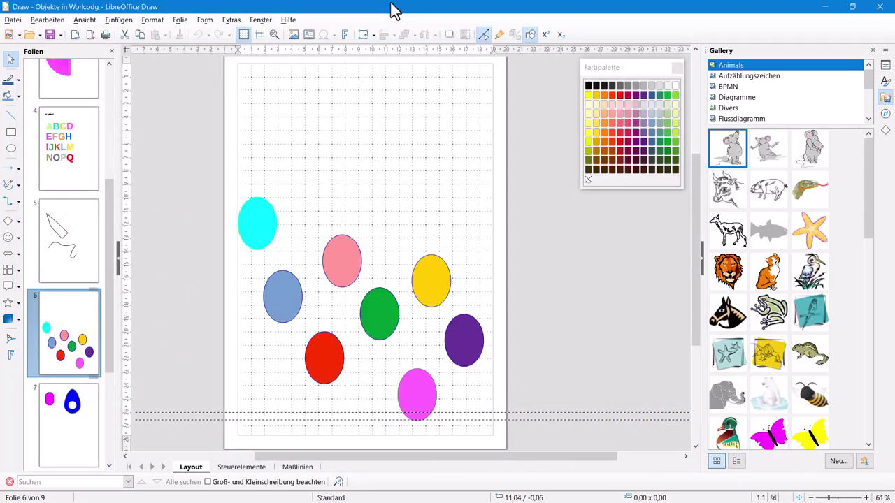
click(259, 220)
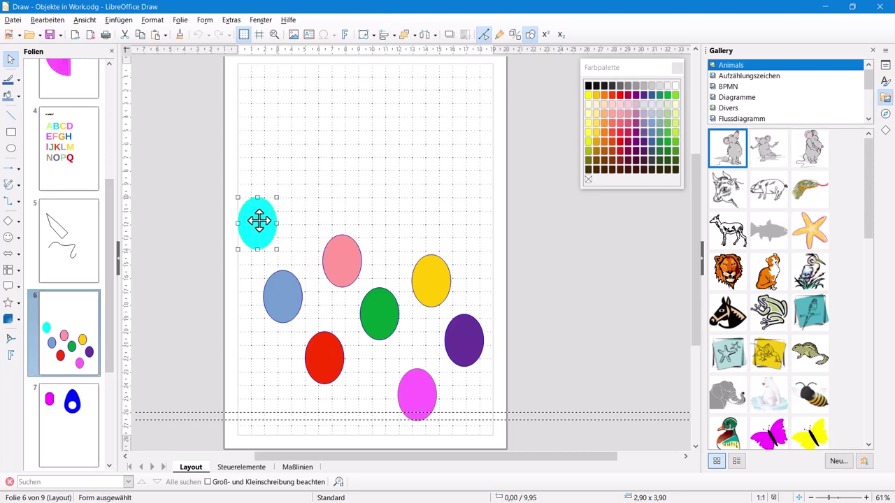
click(395, 35)
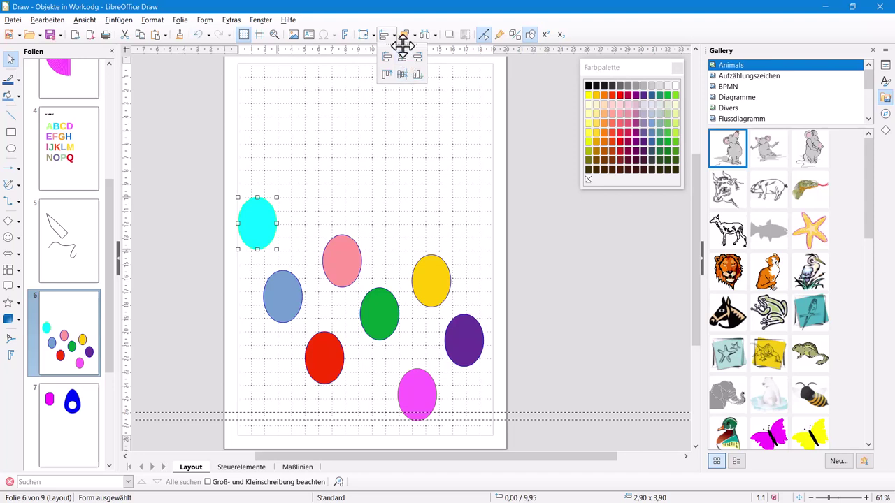
drag(402, 45, 398, 138)
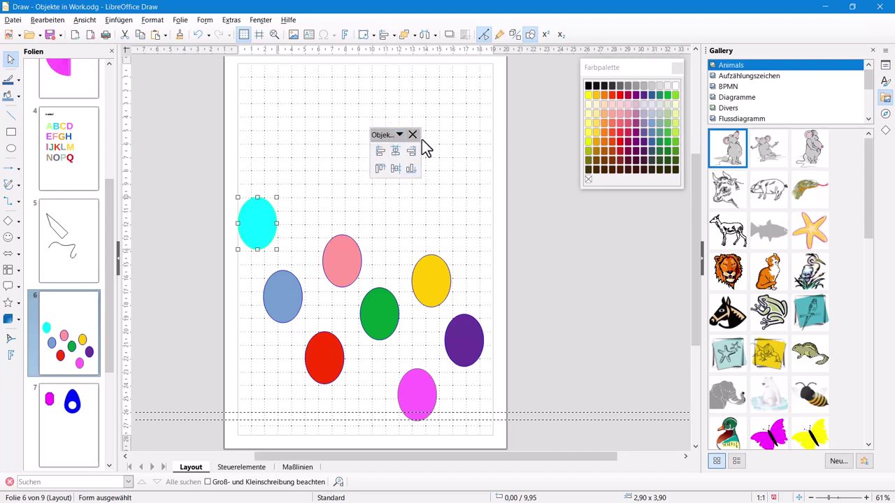
drag(421, 137, 501, 142)
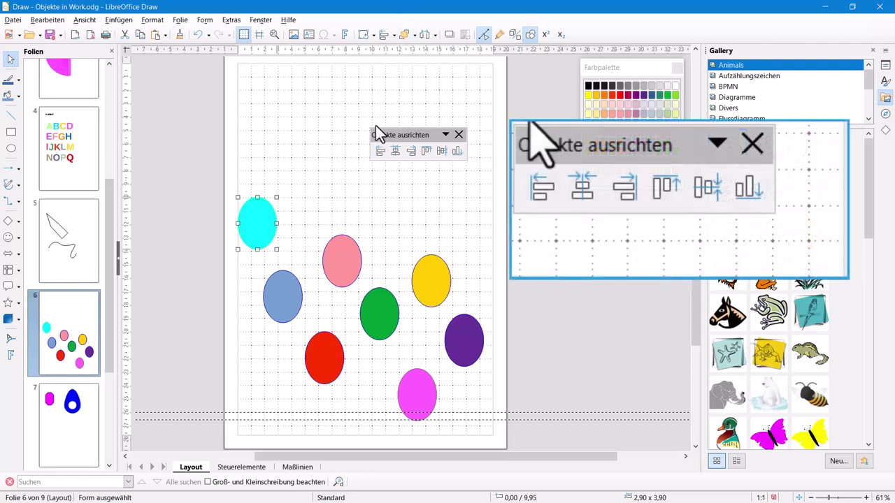
Align the cyan ellipse to the right page margin and back to the left margin.
click(412, 151)
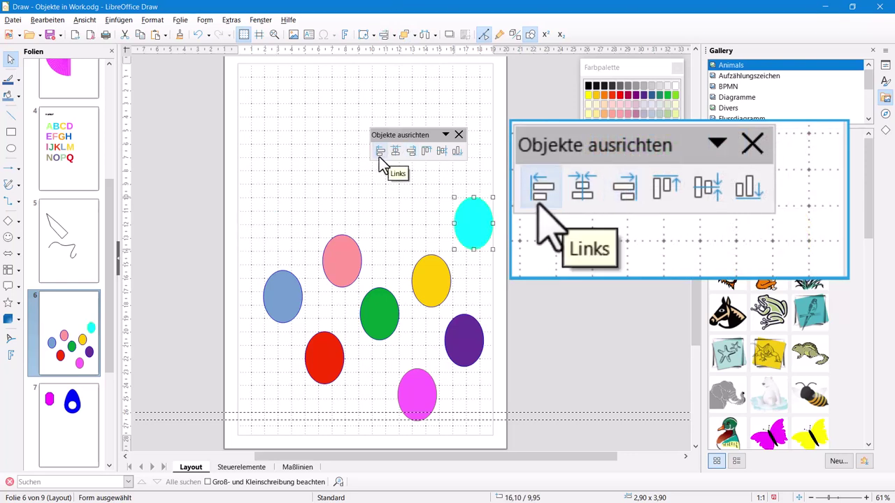
click(379, 151)
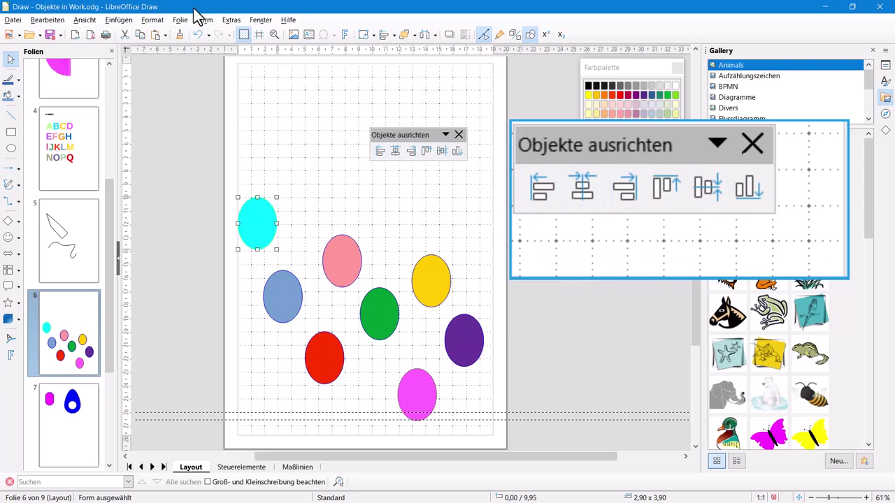
Align the green ellipse to the left page margin, and centre it horizontally on the page.
click(377, 313)
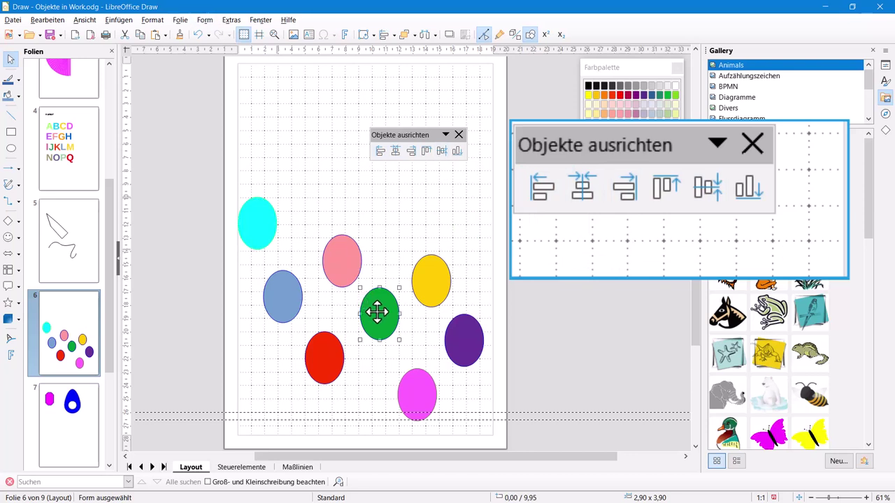
click(379, 151)
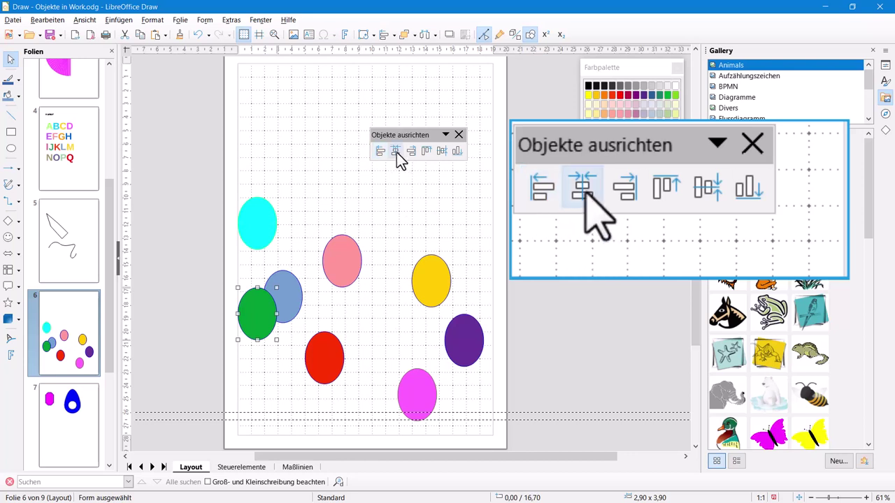
click(395, 151)
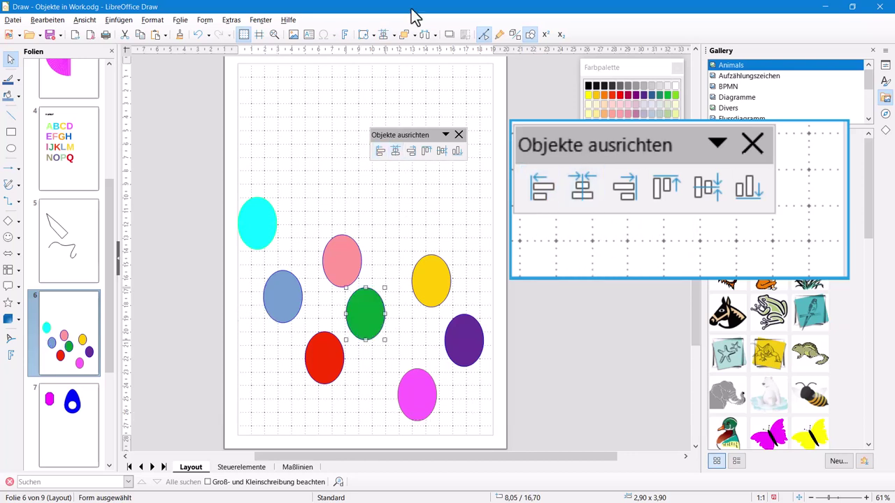
Align the magenta ellipse to the top page margin, and move it to the bottom margin with the bottom alignment.
click(414, 402)
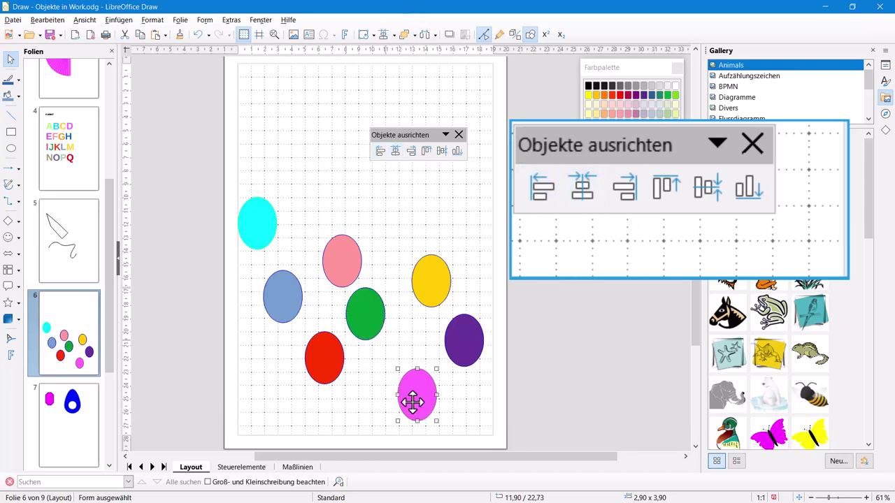
click(427, 151)
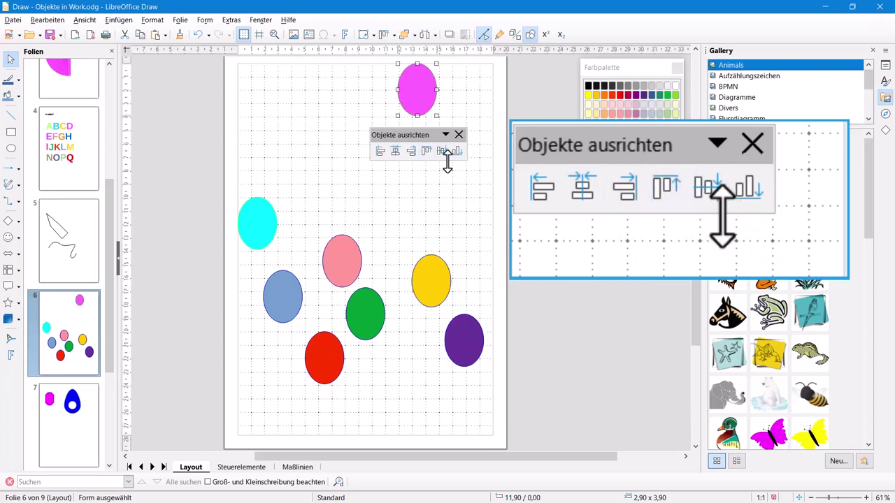
click(456, 151)
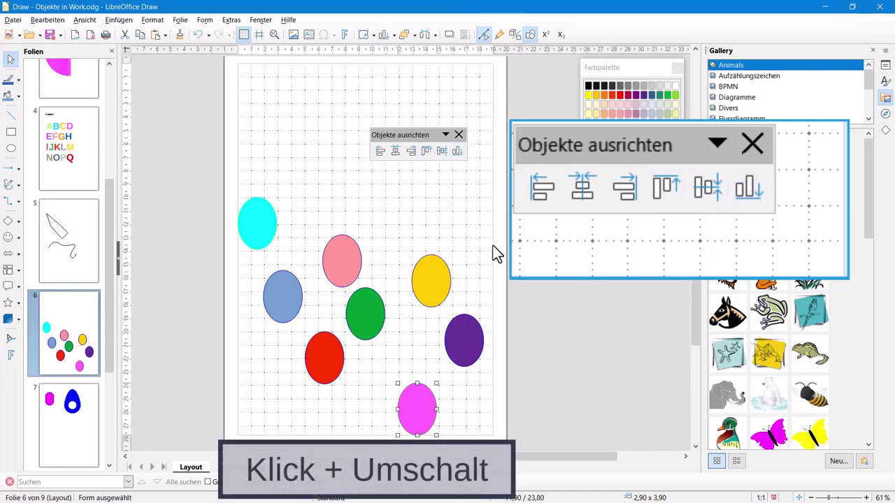
Add the yellow ellipse to the selected magenta one and centre the two horizontally on each other.
shift+click(429, 277)
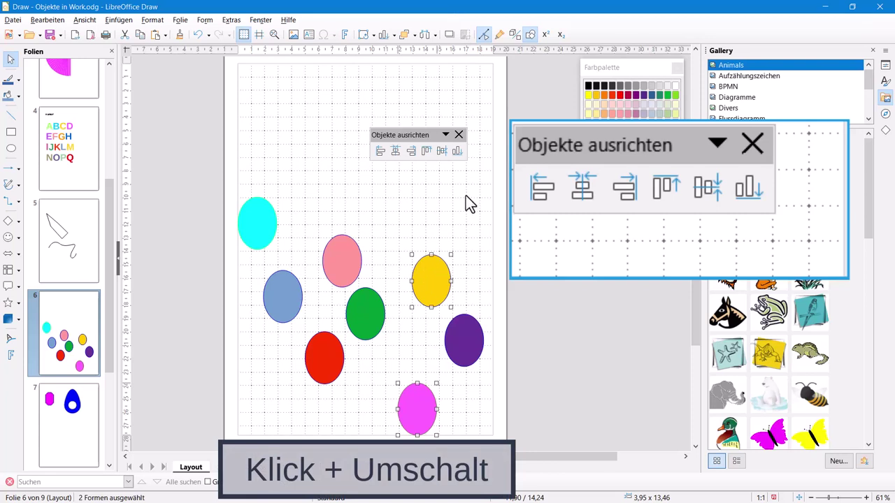
click(394, 153)
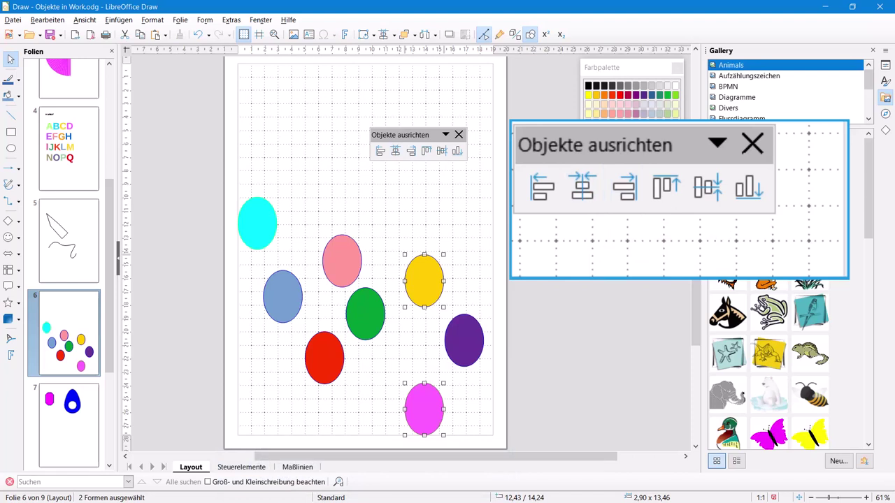
Select the yellow, pink and blue ellipses without the magenta one and align them to their common vertical centre.
shift+click(412, 413)
shift+click(346, 270)
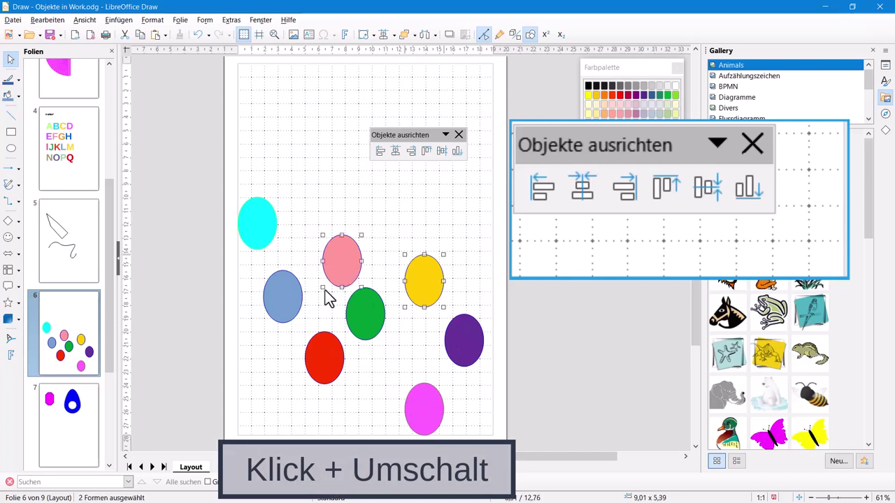
shift+click(281, 298)
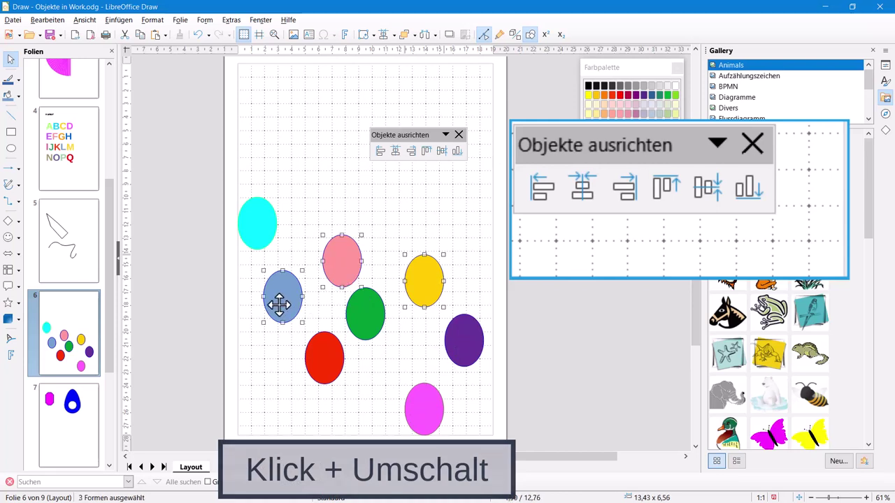
click(440, 151)
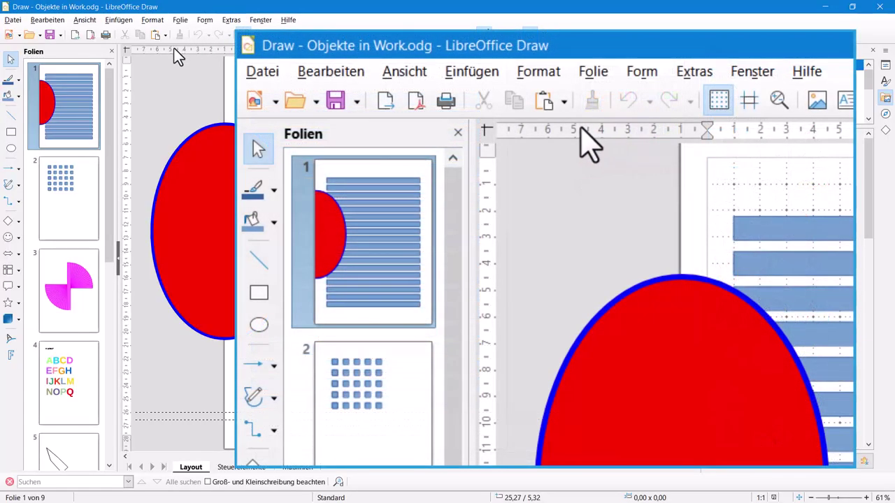
Place a horizontal snap line above the red ellipse on slide 1, at about 3 cm on the vertical ruler.
drag(172, 49, 161, 102)
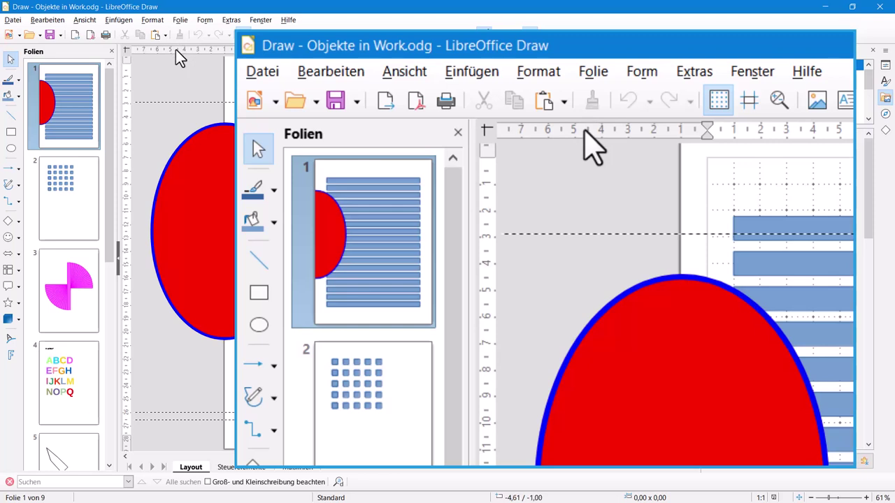
Place horizontal snap lines at about 2 cm and 1 cm on slide 1, and vertical ones beside the page at about 7, 6 and 5 cm.
drag(175, 49, 172, 89)
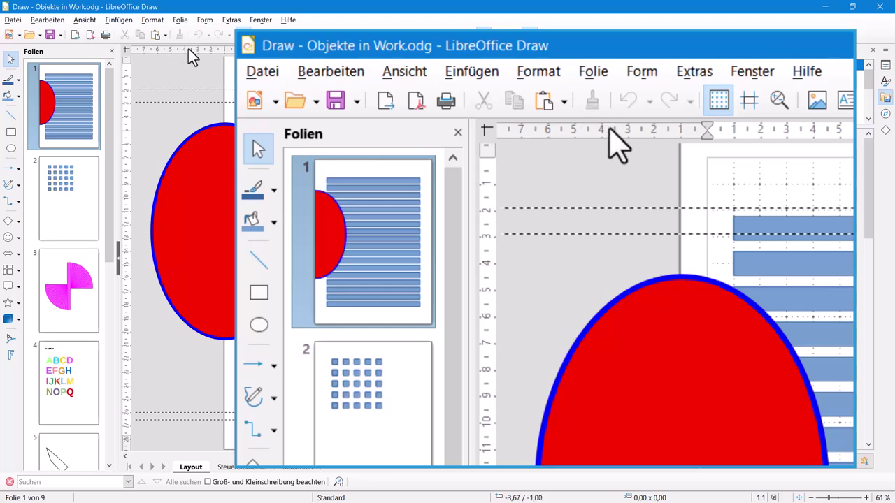
drag(188, 48, 176, 78)
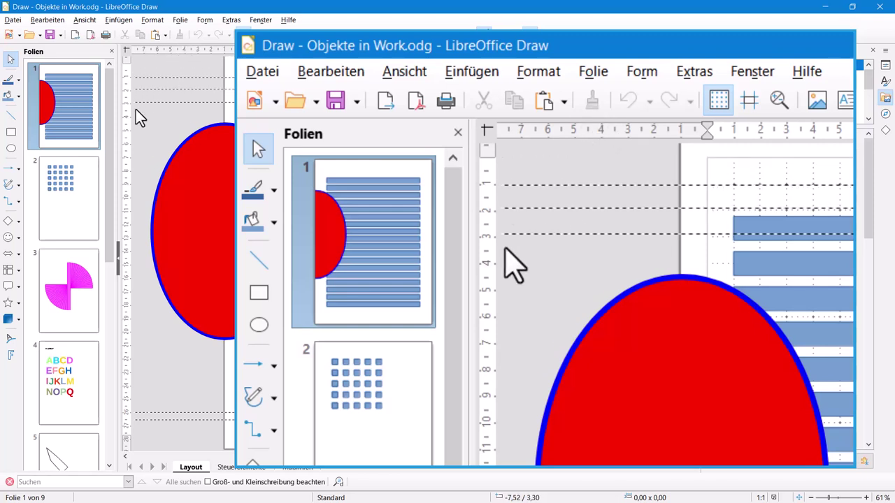
drag(127, 118, 142, 132)
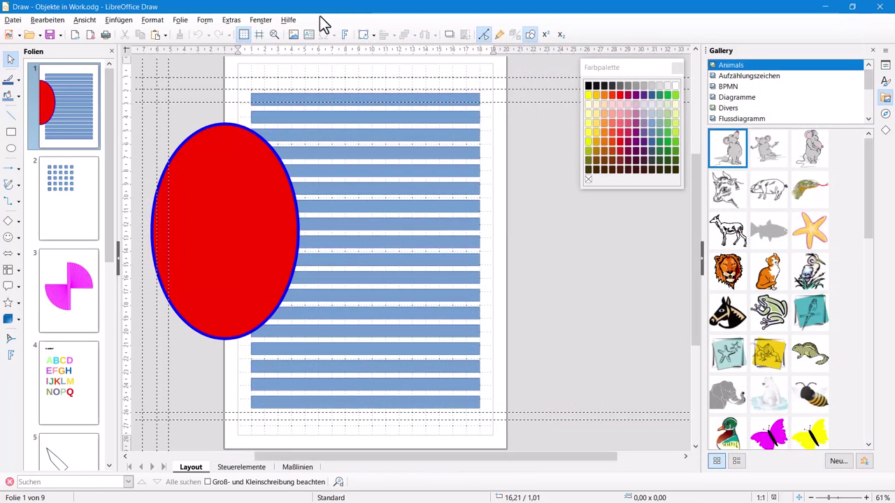
Insert a snap object with X set to 3 cm and Y to 5, switching its type to vertical before creating it.
click(119, 20)
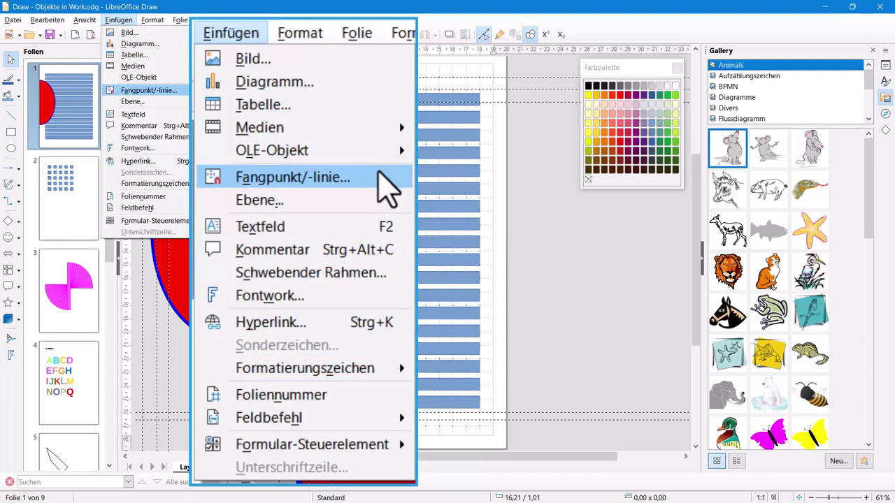
click(191, 87)
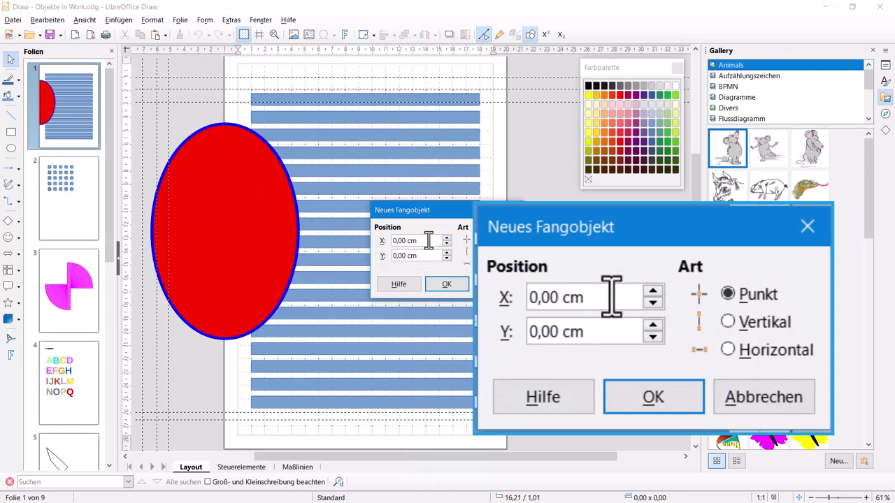
drag(429, 241, 394, 241)
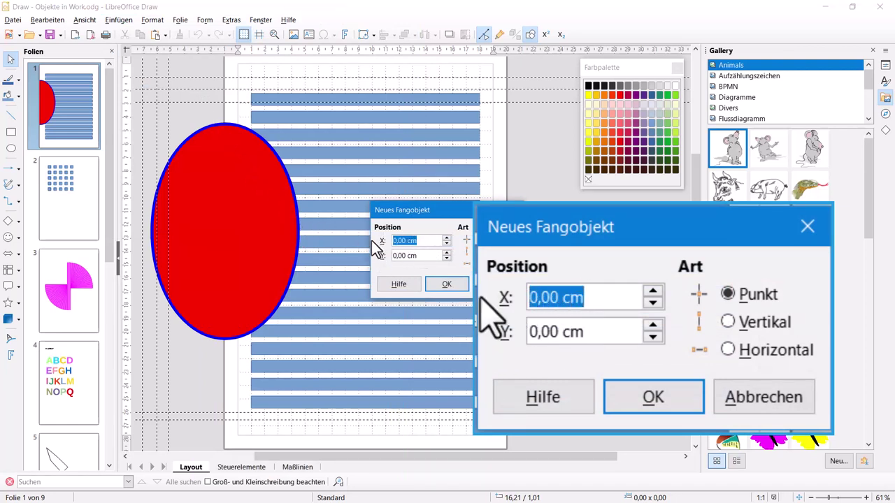
text(3)
drag(422, 256, 363, 256)
text(5)
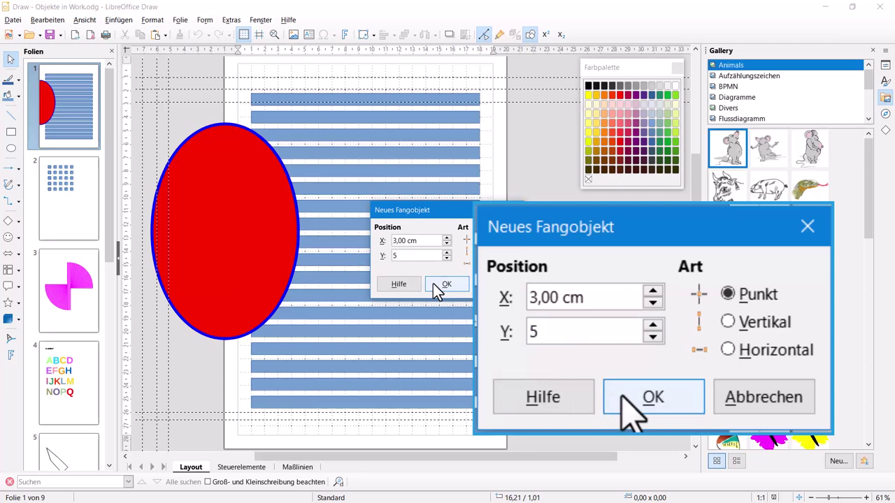
click(478, 251)
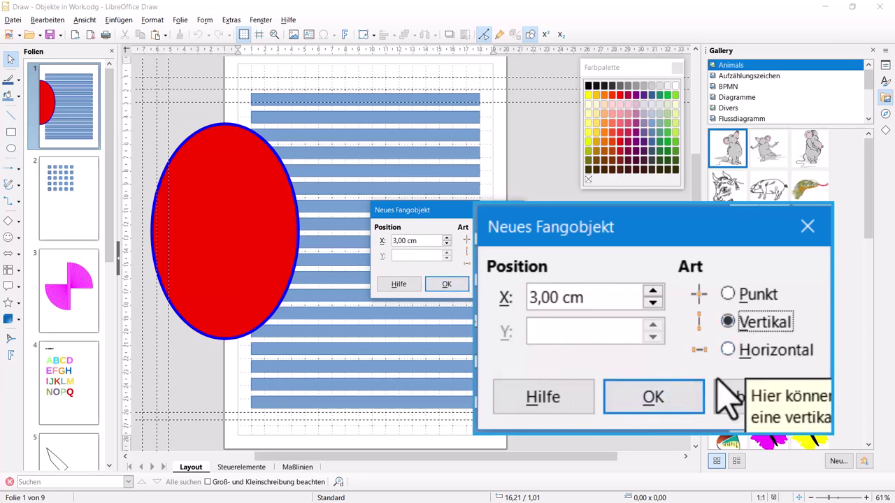
click(460, 283)
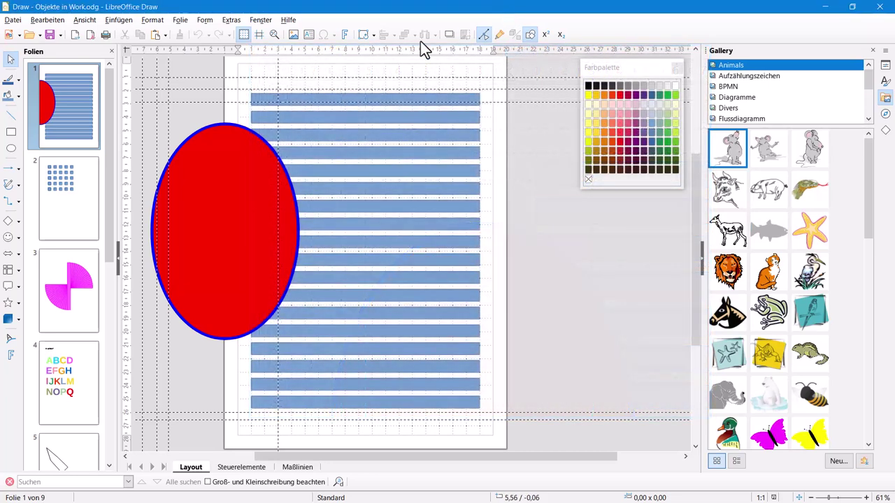
Examine the edit and delete options of the uppermost horizontal snap line and the location of the general snap line view options.
right_click(194, 77)
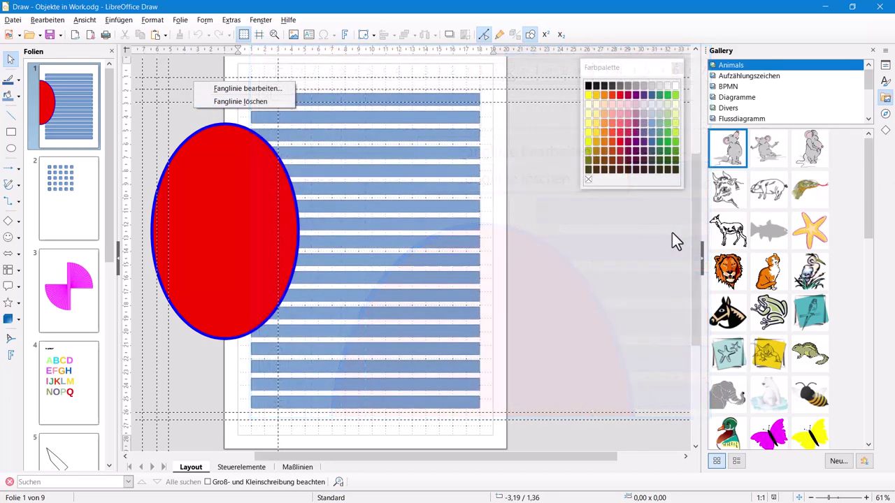
click(672, 232)
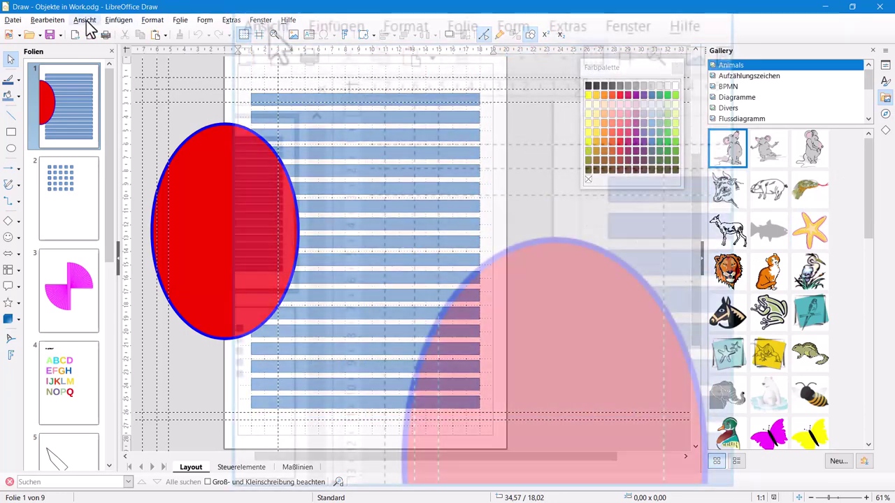
click(85, 21)
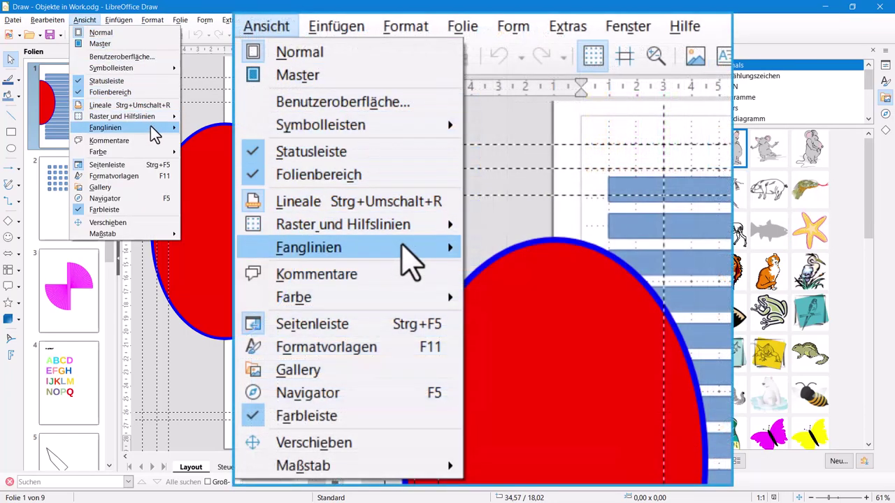
mouse_move(152, 130)
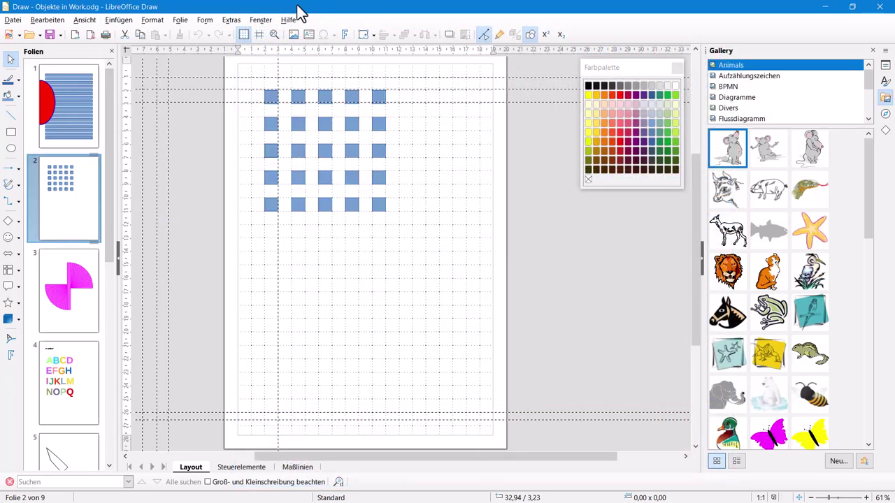
Move the whole grid of squares on slide 2 down and to the right, and snap its upper-left squares to the upper snap lines.
drag(445, 233, 231, 73)
drag(326, 152, 384, 186)
click(329, 132)
drag(329, 131, 311, 96)
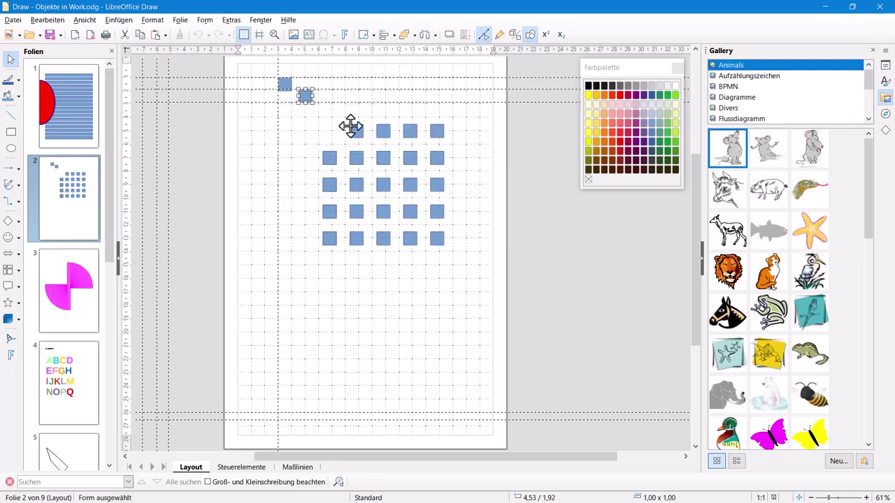
Snap one top-row square to the third horizontal snap line and another to the vertical snap line at 3 cm.
drag(352, 127, 325, 106)
click(381, 128)
drag(382, 127, 279, 135)
Stretch the fourth top-row square leftwards into a long bar and place it below the grid, starting at the 3 cm vertical snap line.
click(404, 132)
drag(403, 132, 238, 131)
drag(361, 138, 433, 318)
Snap the last top-row square to the third horizontal snap line, and two second-row squares to the first and second lines.
drag(437, 131, 258, 109)
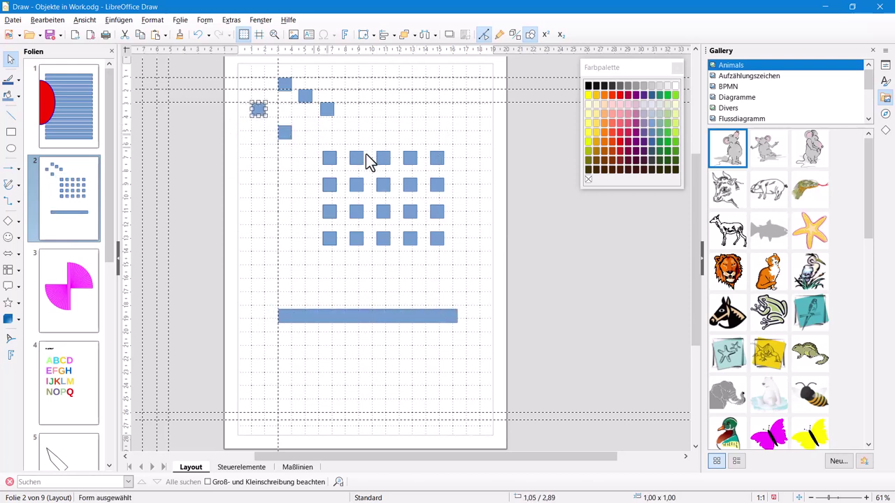
drag(363, 160, 358, 81)
drag(384, 154, 381, 92)
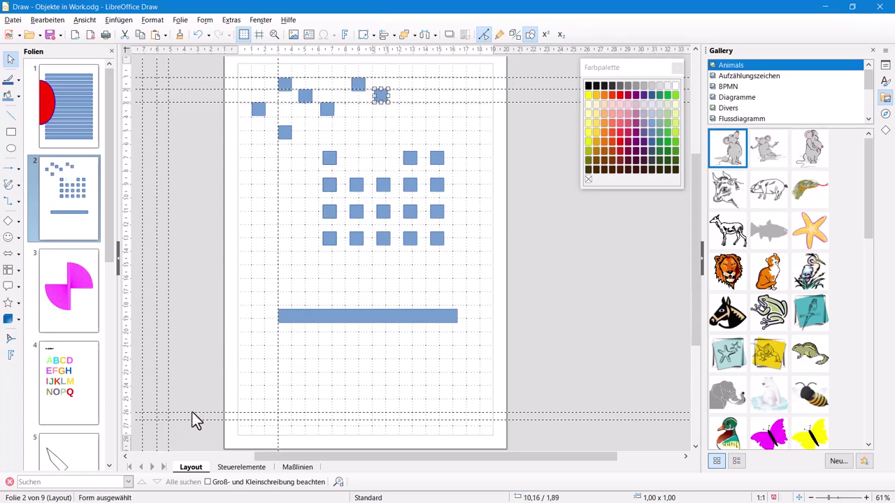
Pull the upper of the two bottom horizontal snap lines up the page, and remove both by returning them to the ruler.
drag(193, 416, 205, 340)
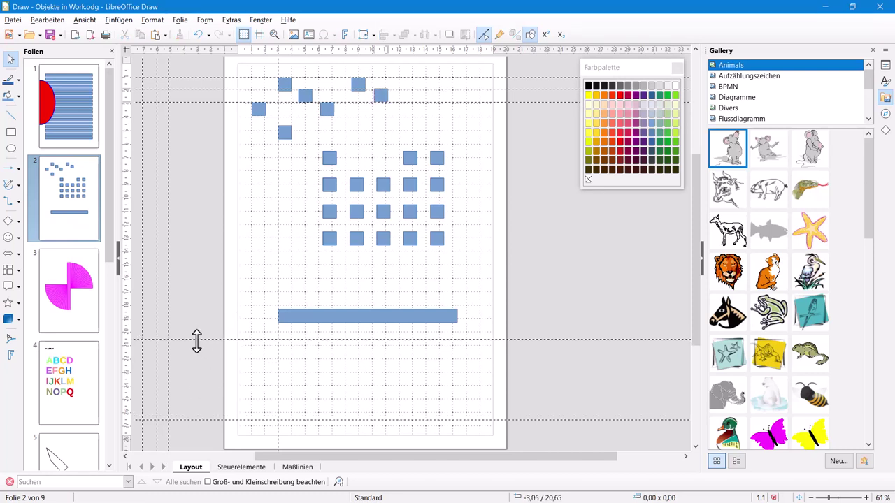
drag(196, 340, 186, 144)
drag(182, 420, 172, 49)
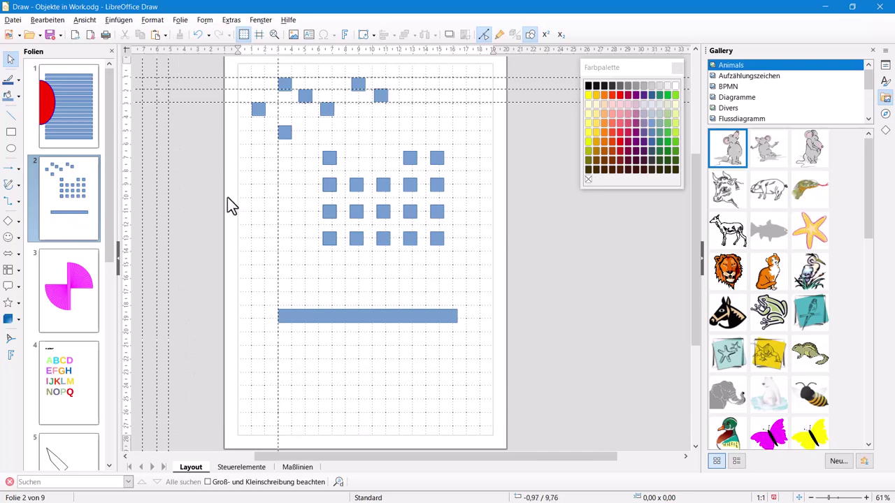